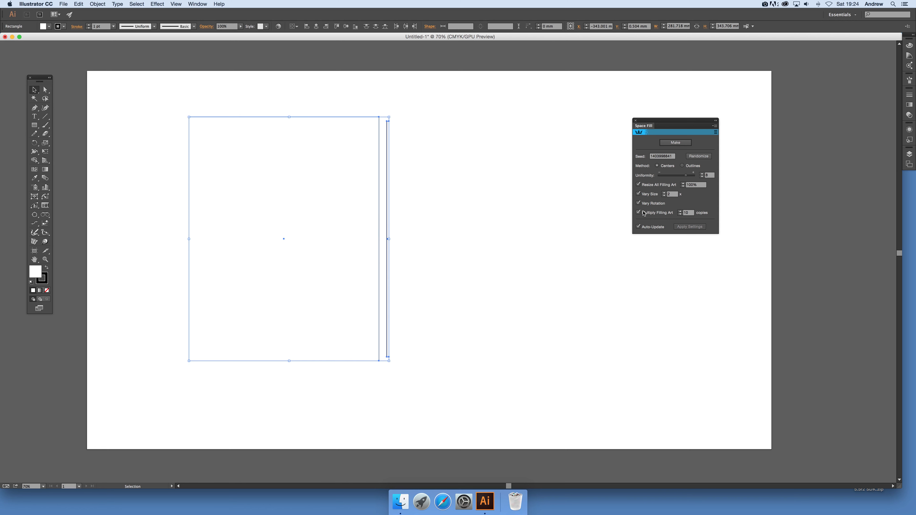
Fill the large rectangle with copies of the selected thin strip using Space Fill
left_click_drag(664, 120, 439, 140)
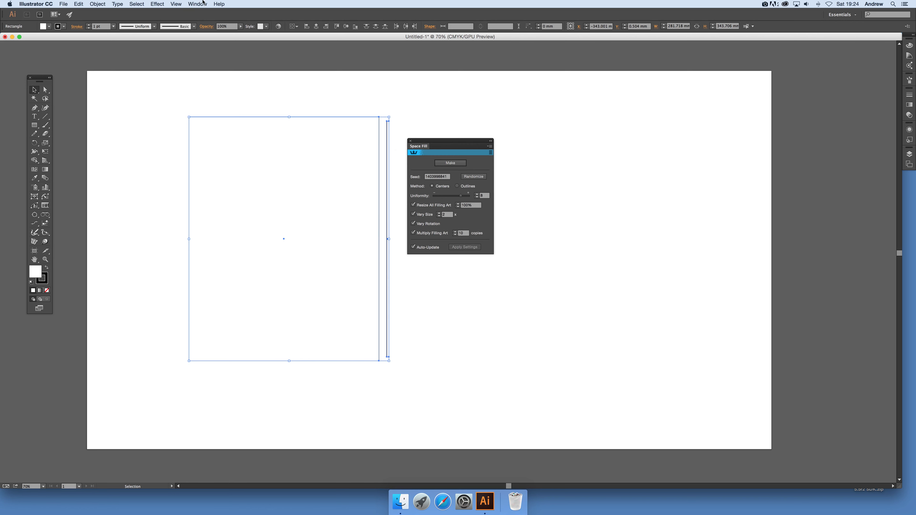
left_click(197, 4)
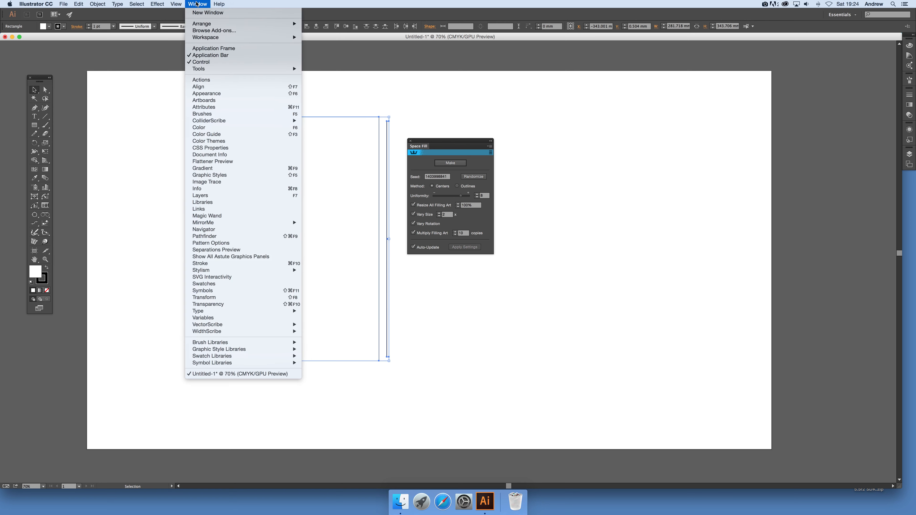
mouse_move(218, 122)
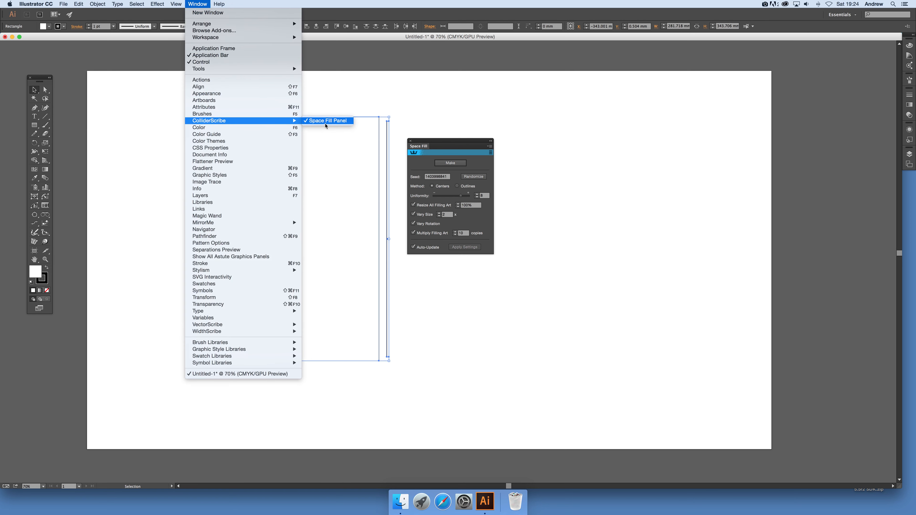
left_click(448, 148)
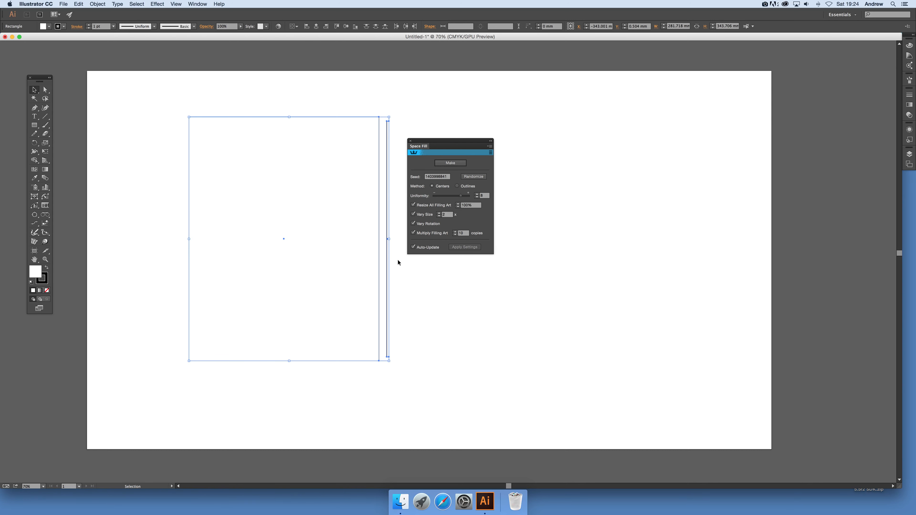
left_click(450, 164)
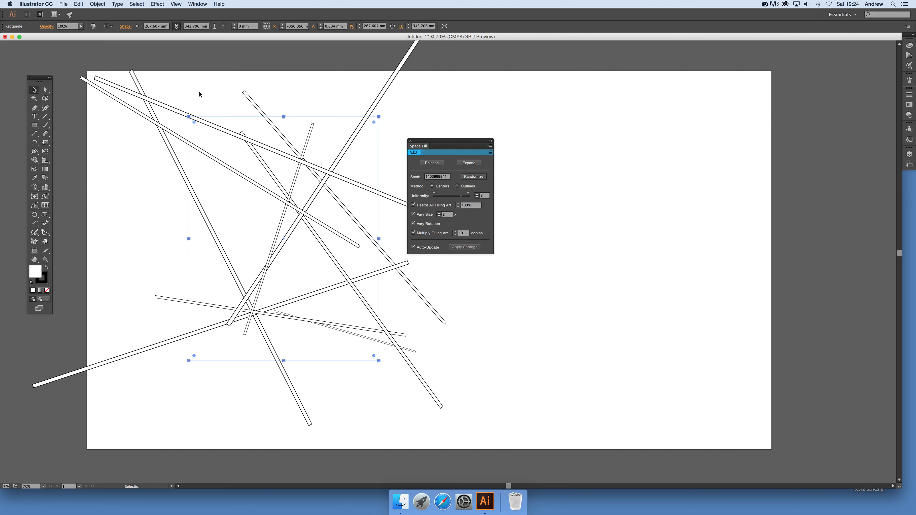
Randomize the Space Fill seed repeatedly to try different arrangements of the strips
left_click(479, 178)
left_click(480, 178)
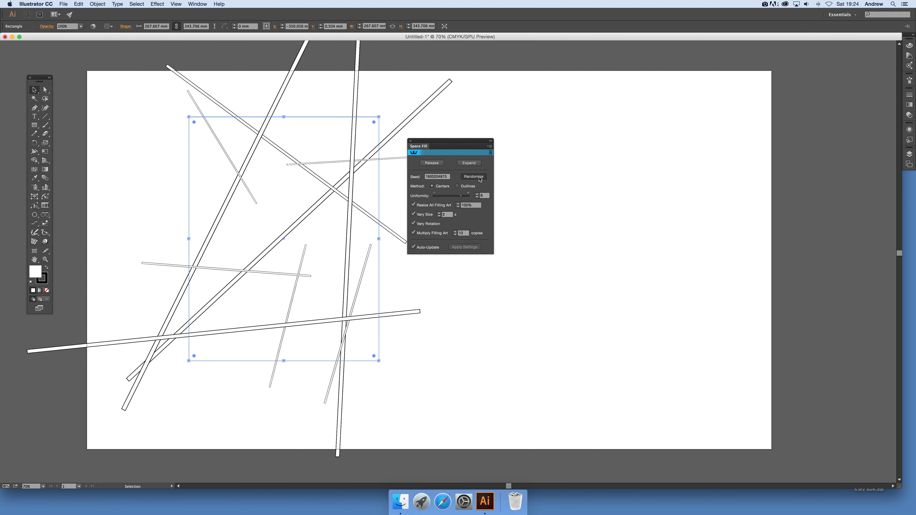
left_click(480, 178)
left_click(480, 179)
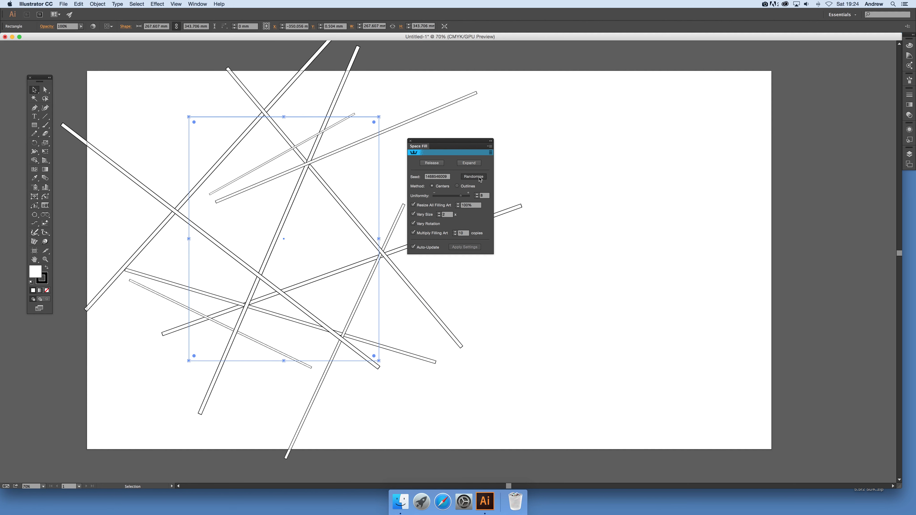
left_click(480, 178)
left_click(480, 178)
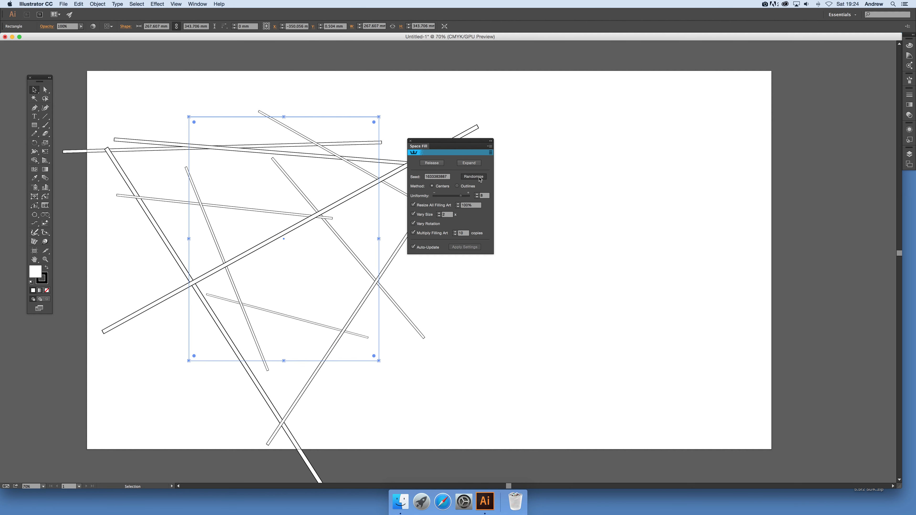
left_click(480, 178)
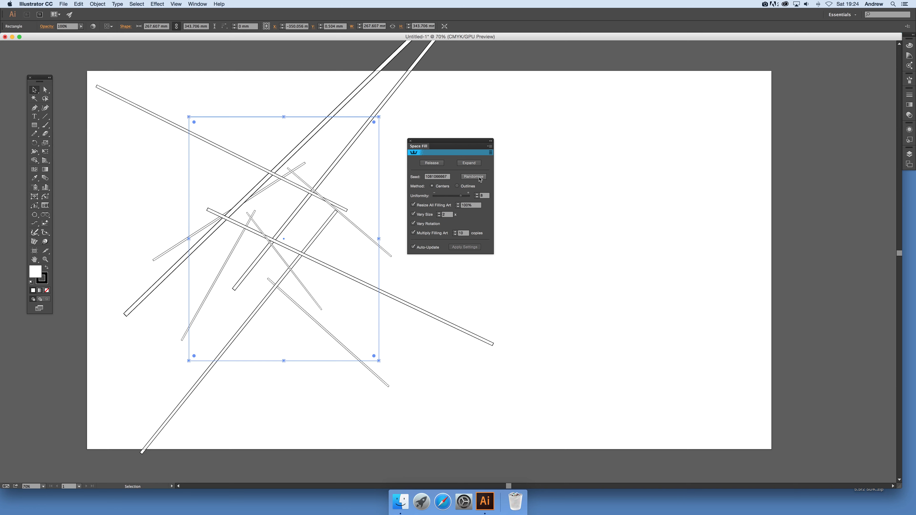
left_click(480, 179)
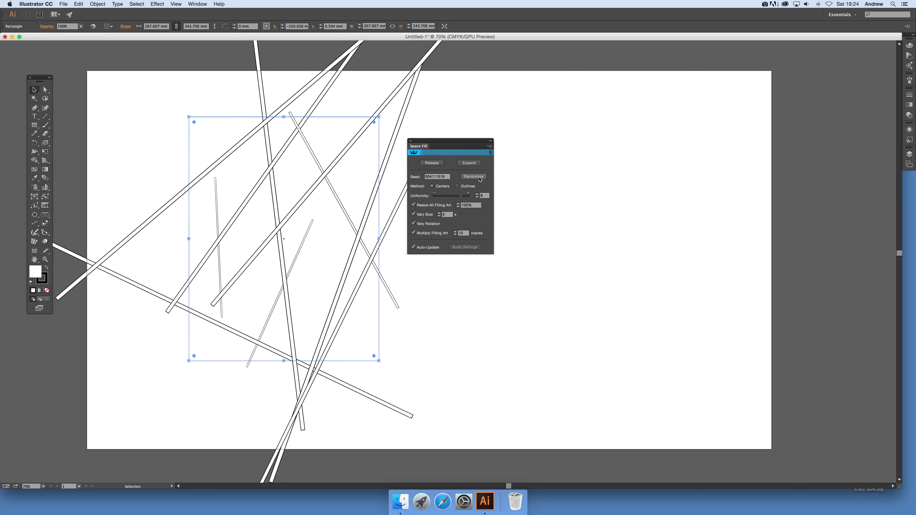
Expand the space fill into ordinary artwork and ungroup the resulting objects
left_click(469, 164)
left_click(97, 4)
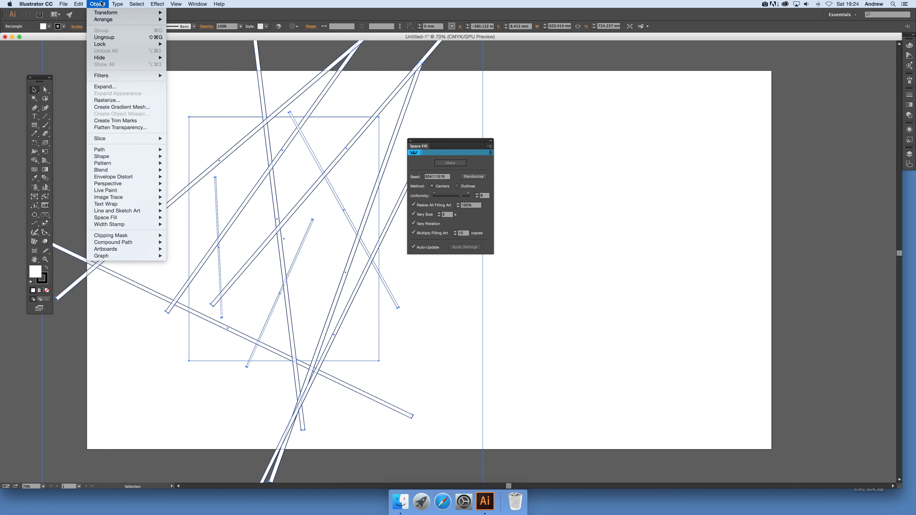
left_click(104, 37)
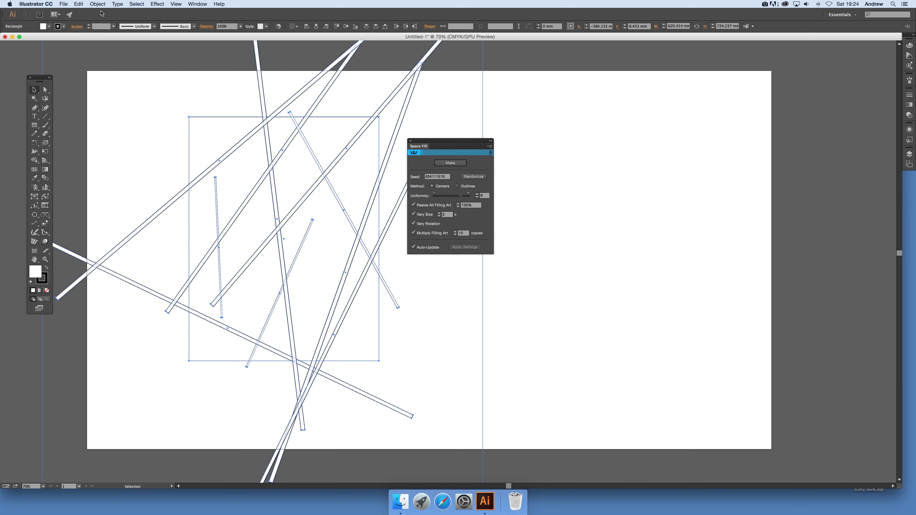
Expand the fills and strokes of the selected strips and rectangle, and ungroup the expanded artwork
left_click(101, 5)
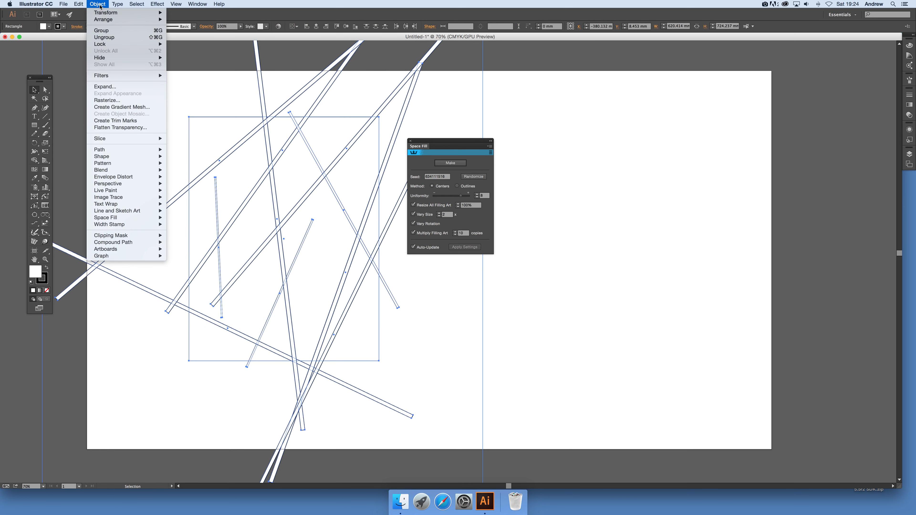
left_click(112, 88)
left_click(487, 303)
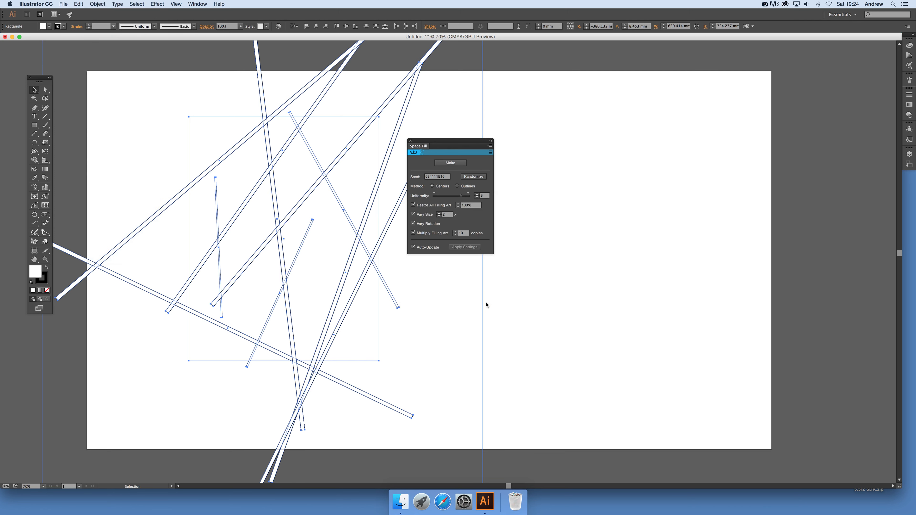
left_click(97, 4)
left_click(112, 39)
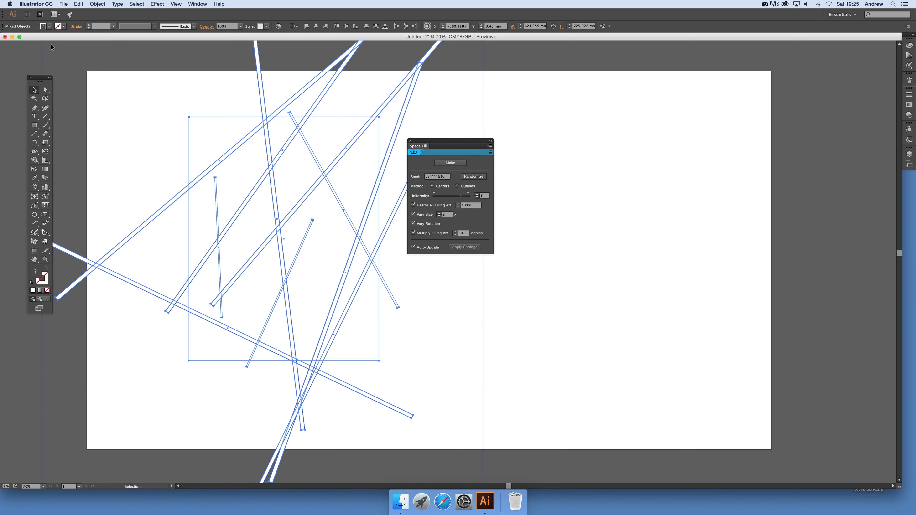
Select only the white container rectangle behind the scattered strips and delete it
left_click(21, 54)
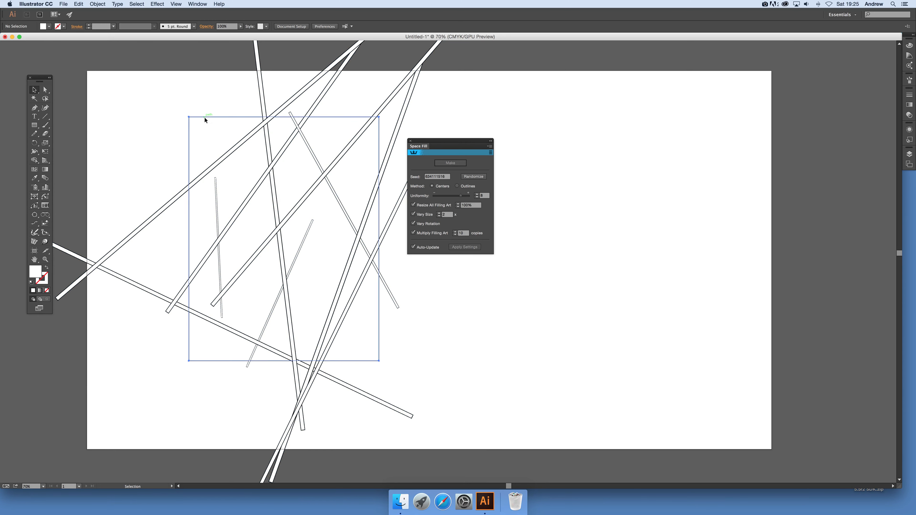
left_click(205, 117)
left_click(206, 115)
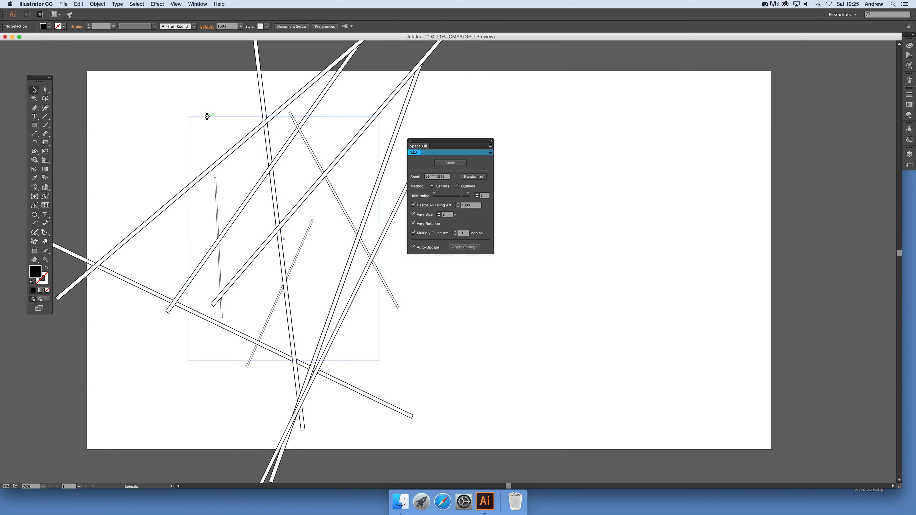
left_click_drag(131, 90, 483, 341)
left_click_drag(182, 106, 198, 129)
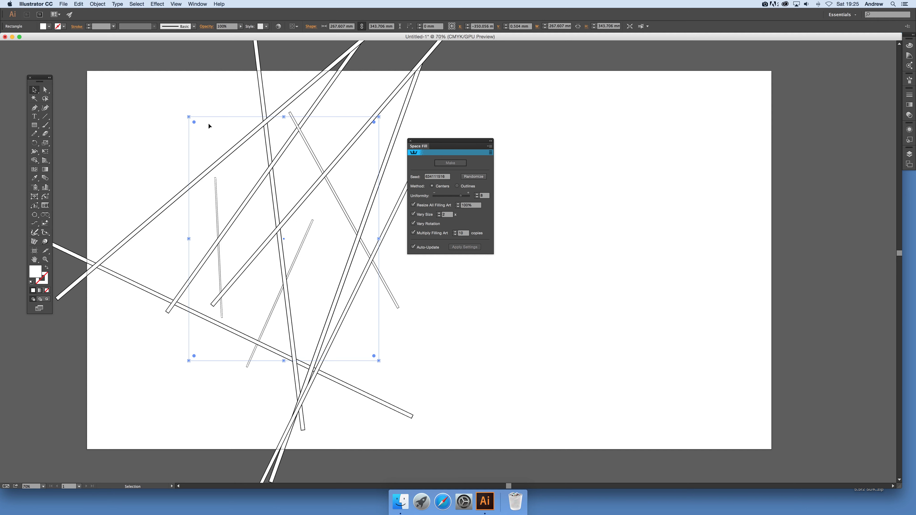
key("Delete")
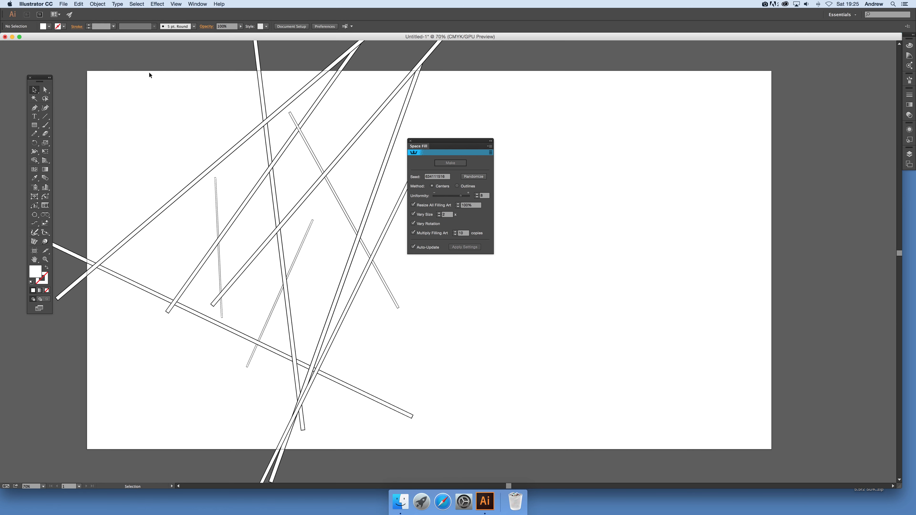
Scale all the strips down proportionally to about 399 × 466 mm and move them toward the artboard's right half
left_click_drag(152, 71, 502, 378)
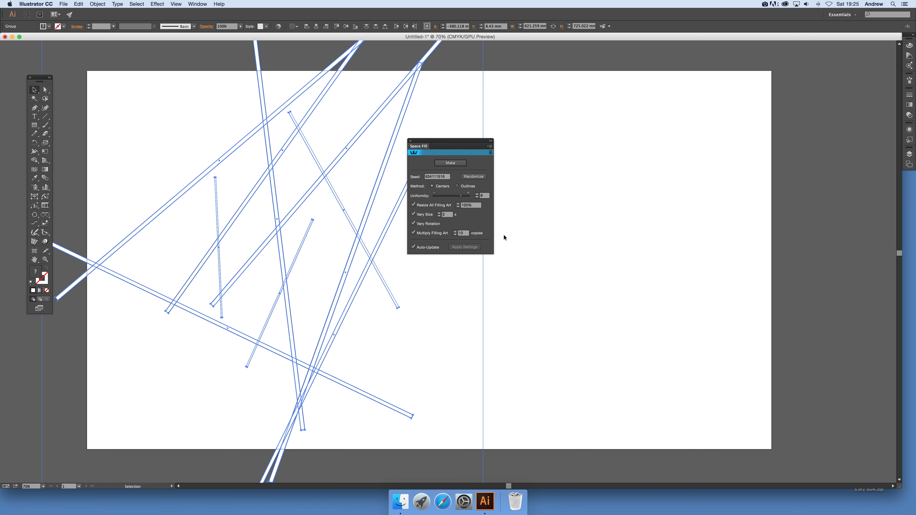
left_click_drag(327, 347, 303, 296)
left_click_drag(458, 451, 300, 267)
left_click_drag(221, 130, 440, 282)
left_click_drag(438, 138, 612, 143)
left_click_drag(433, 193, 532, 188)
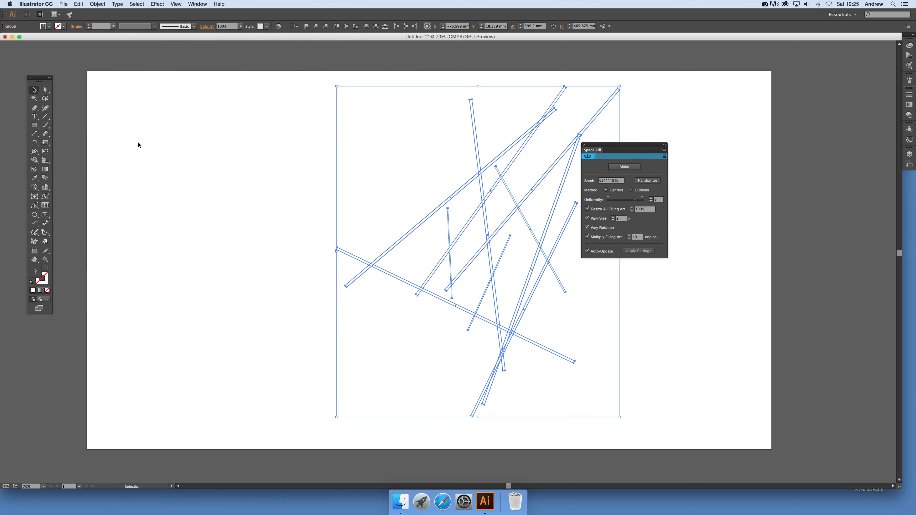
Draw a portrait rectangle about 234 × 357 mm in the empty area left of the strips
scroll(138, 141, "right", 2)
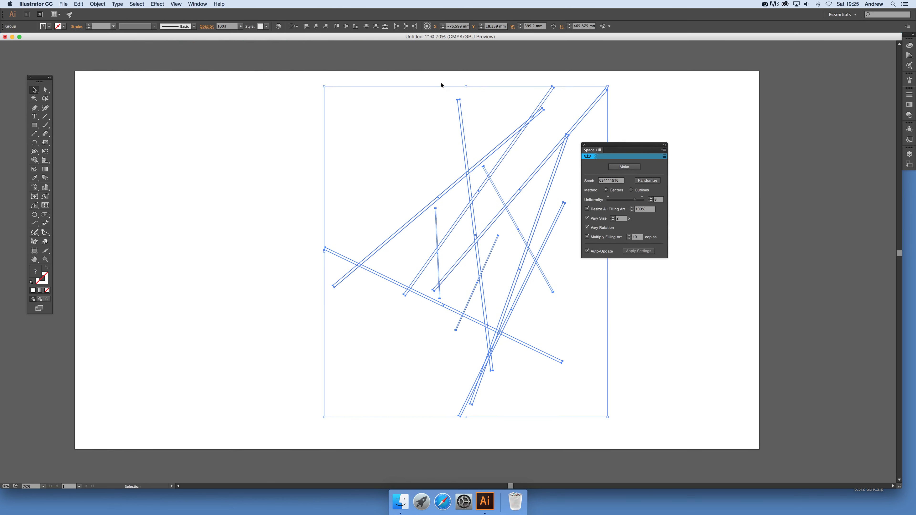
left_click(34, 125)
left_click_drag(137, 98, 304, 352)
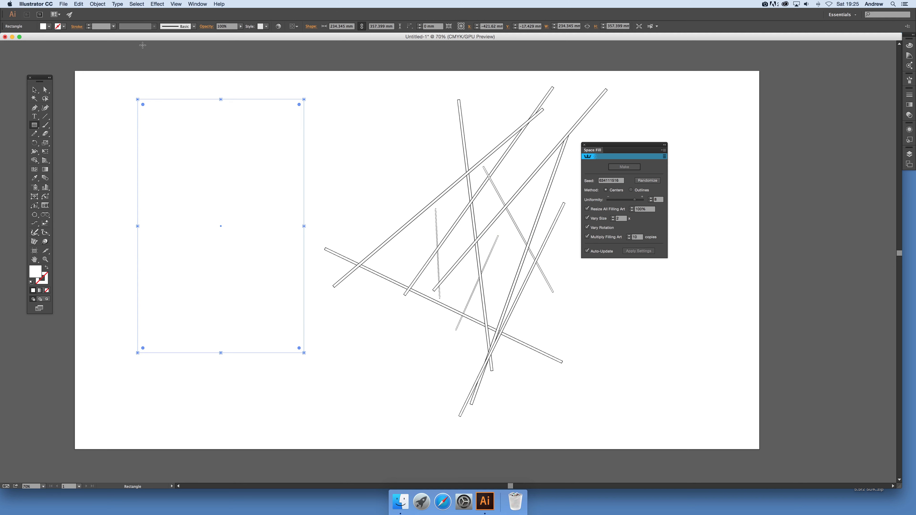
Select the new rectangle together with all the strips and fill it with them using Space Fill
left_click(34, 89)
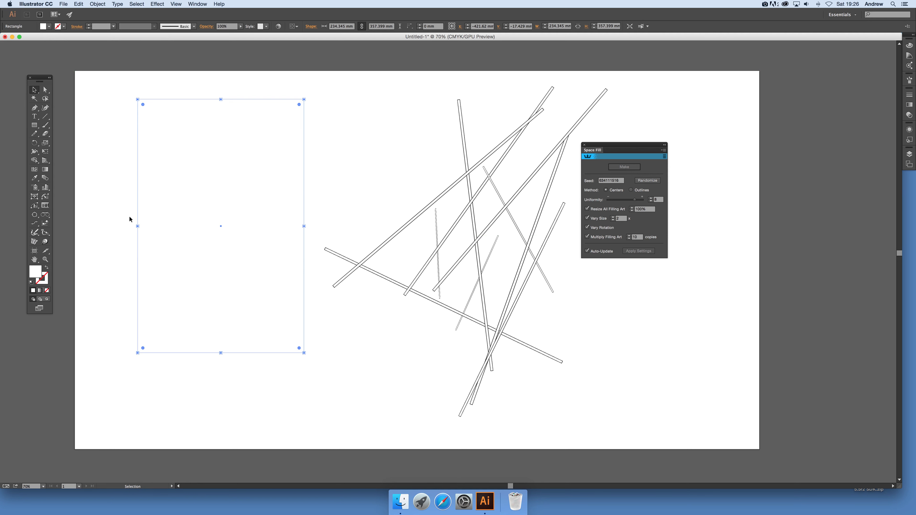
left_click_drag(103, 84, 647, 382)
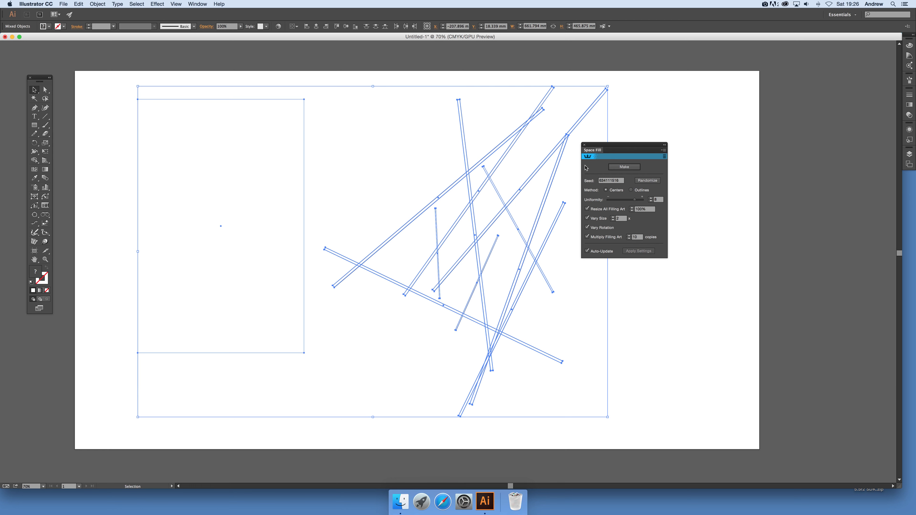
left_click(623, 168)
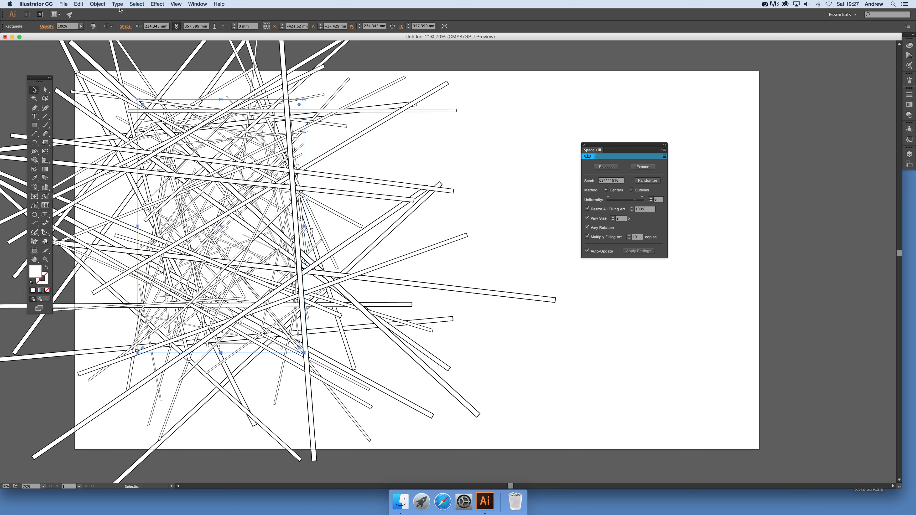
Show the collision tools grouped with the Selection tool
left_click_drag(35, 90, 220, 119)
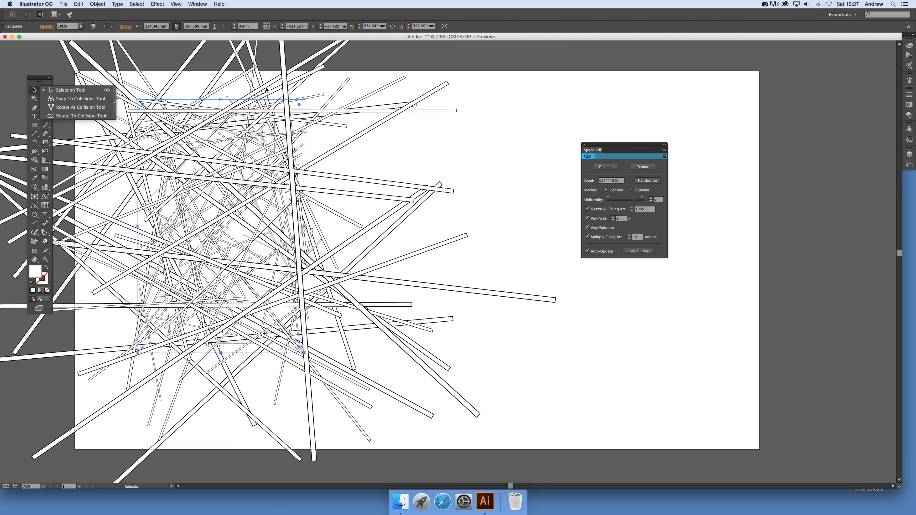